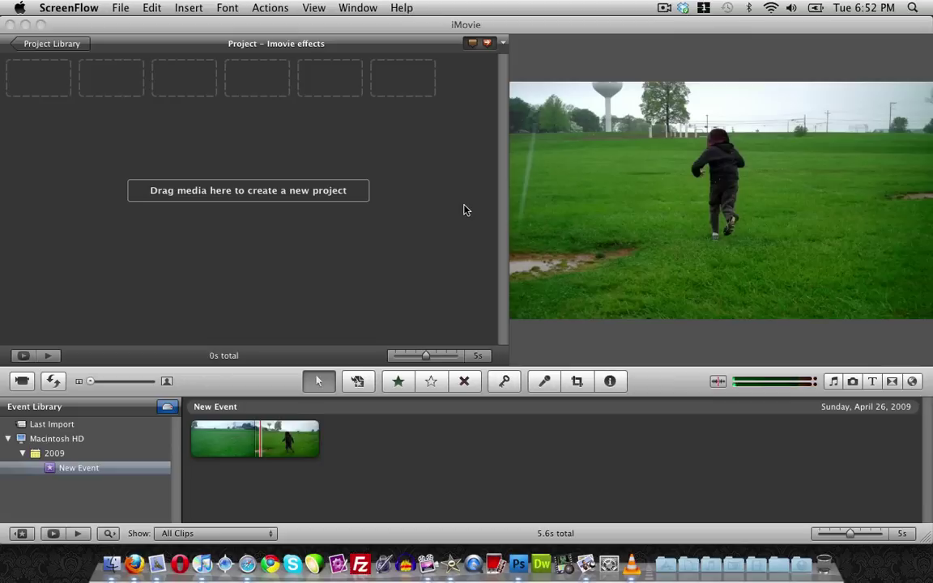
- Bring the iMovie window to the front
left_click(491, 485)
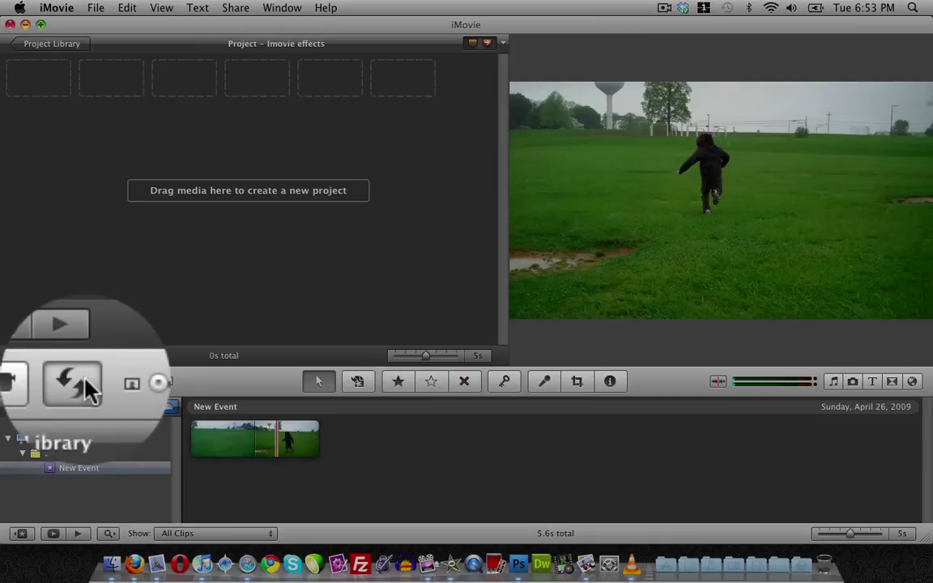
left_click(85, 380)
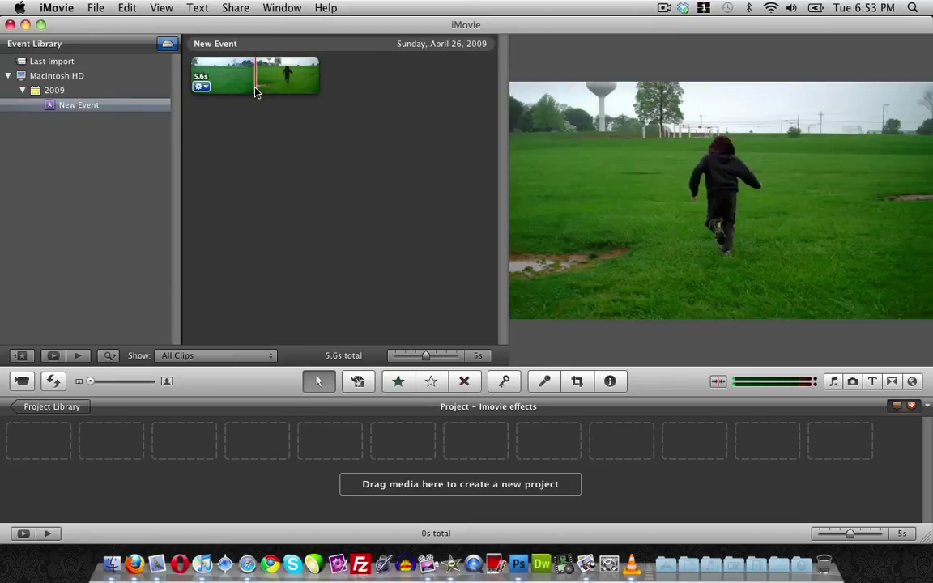
key("space")
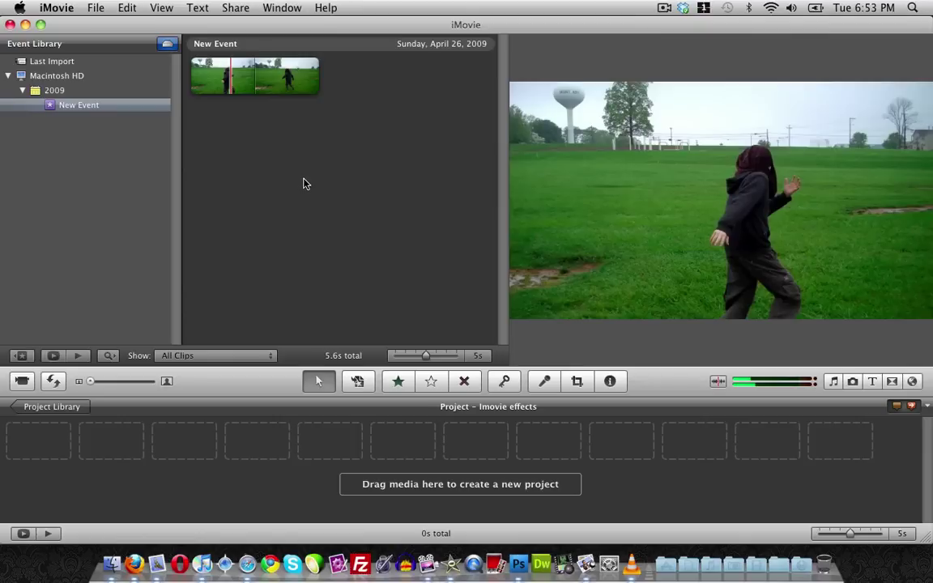
- Drag the whole 5.6-second field clip into the 'Imovie effects' project and play it back
left_click(241, 79)
double_click(241, 78)
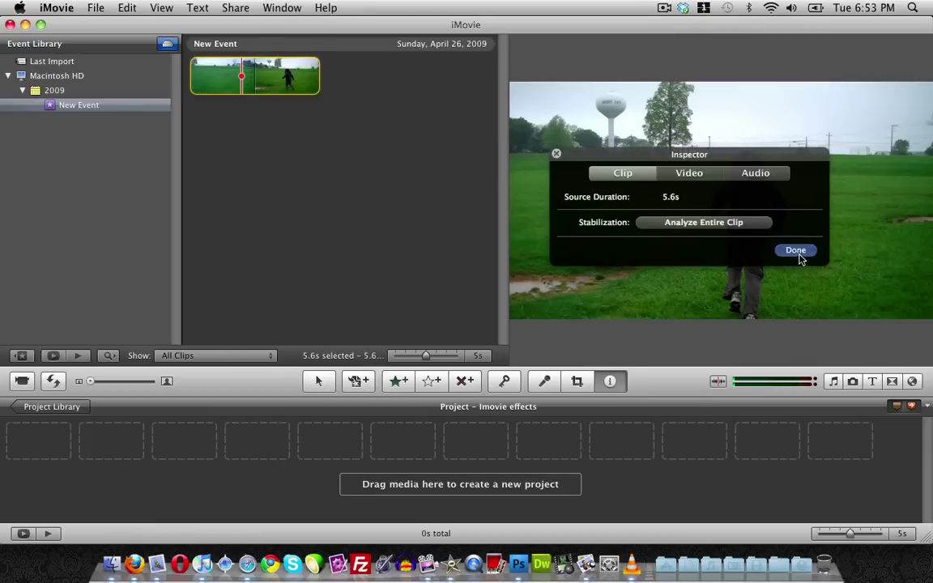
left_click(797, 252)
left_click_drag(268, 240, 182, 442)
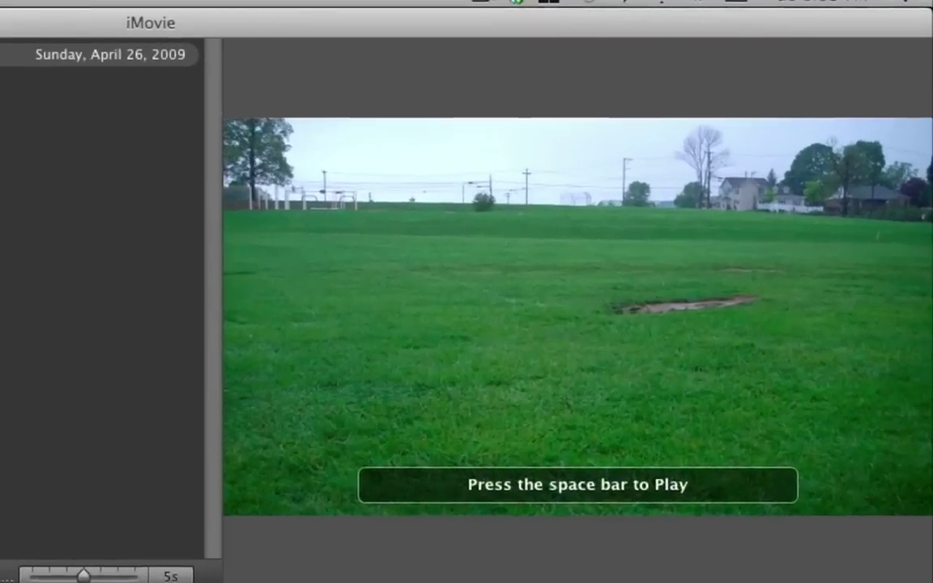
key("space")
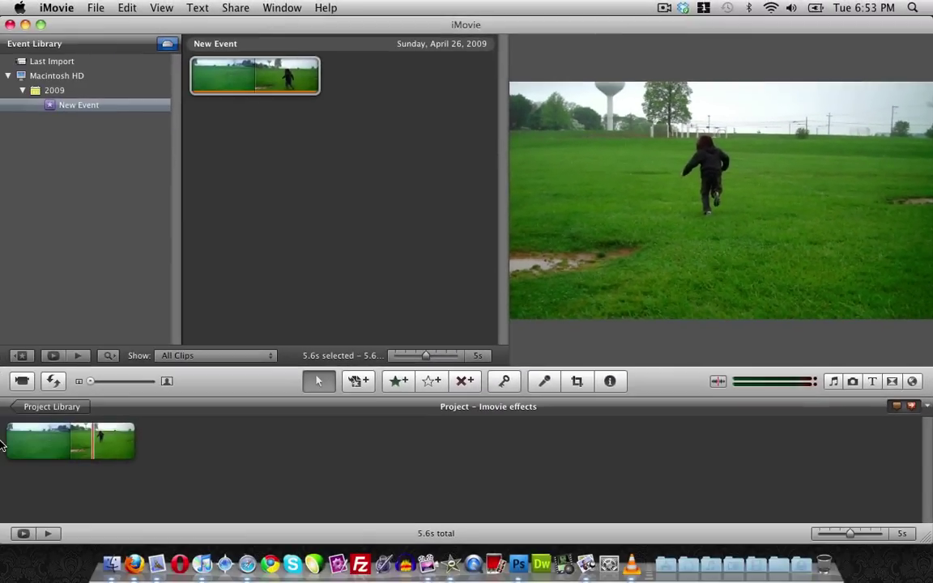
left_click(8, 442)
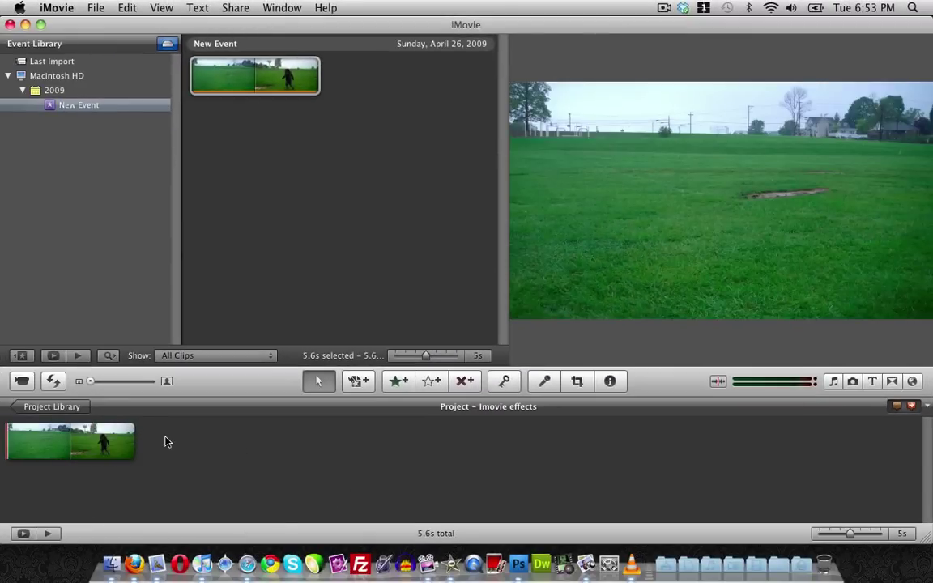
- Tick Direction: Reverse in the project clip's Clip Adjustments and confirm
left_click(113, 443)
right_click(114, 443)
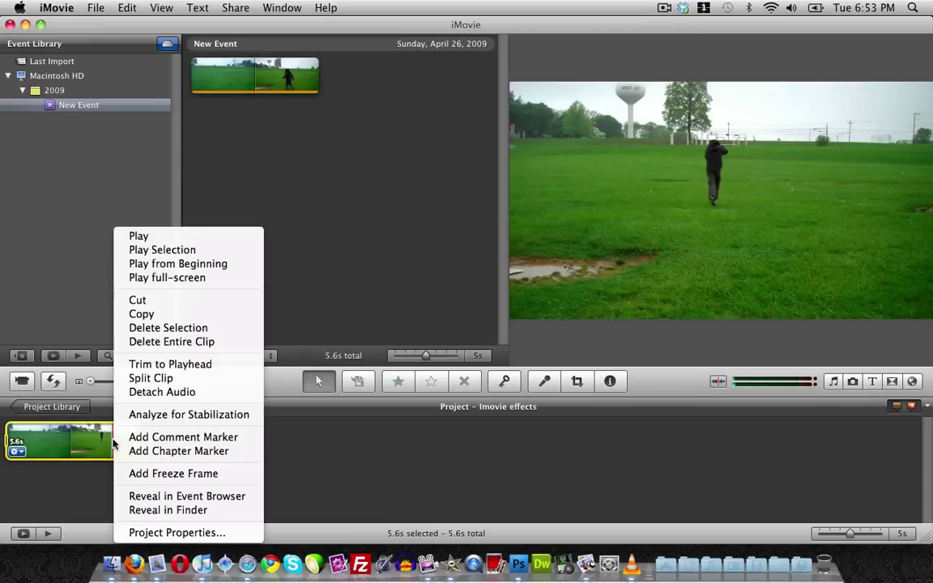
left_click(63, 496)
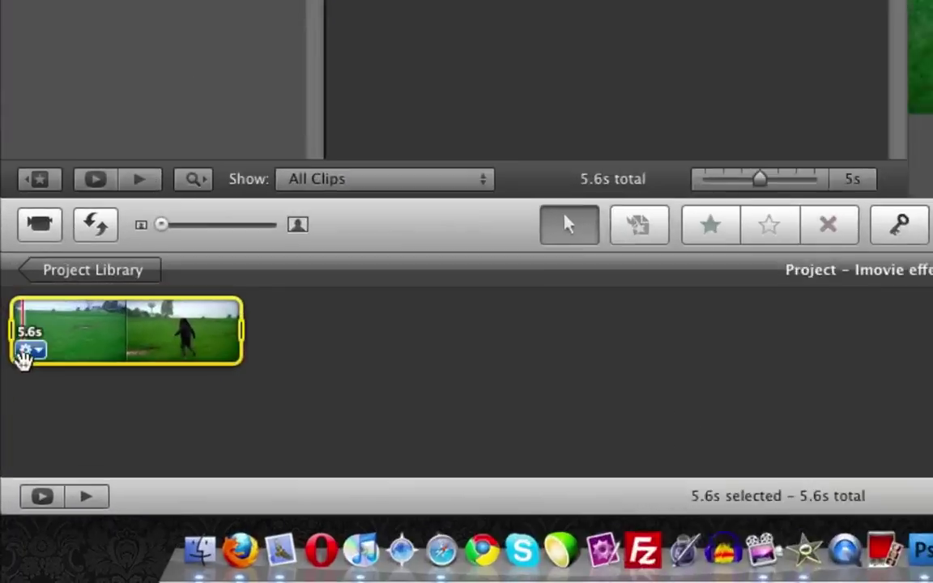
left_click(13, 451)
left_click(73, 349)
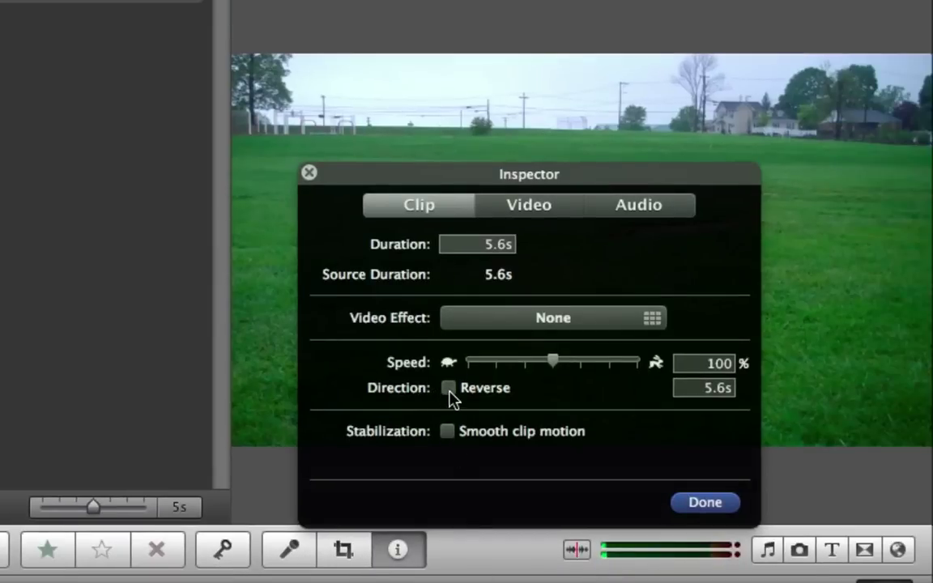
left_click(449, 390)
left_click(717, 506)
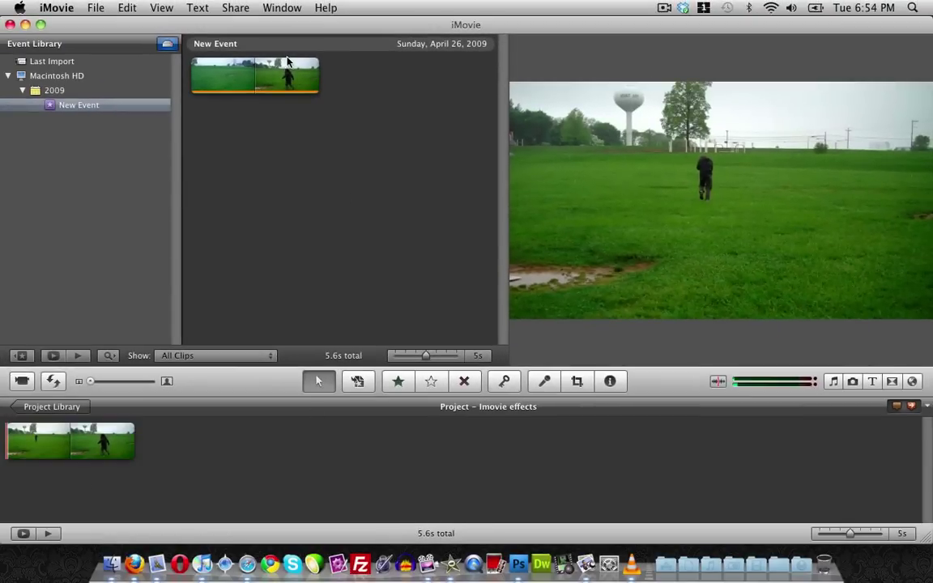
- Untick Reverse and set the clip speed to 50%, stretching it to 11.3 seconds
left_click(38, 444)
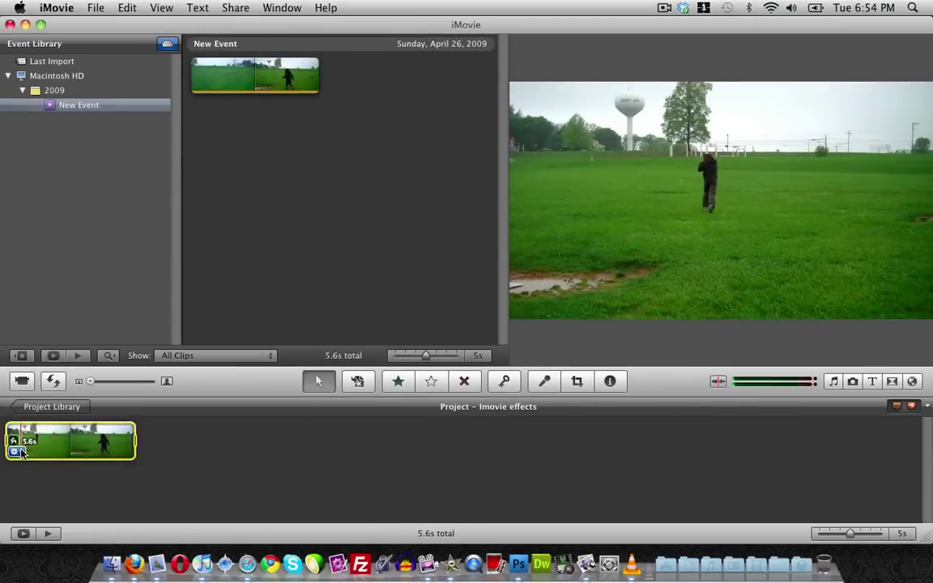
left_click(14, 451)
left_click(73, 466)
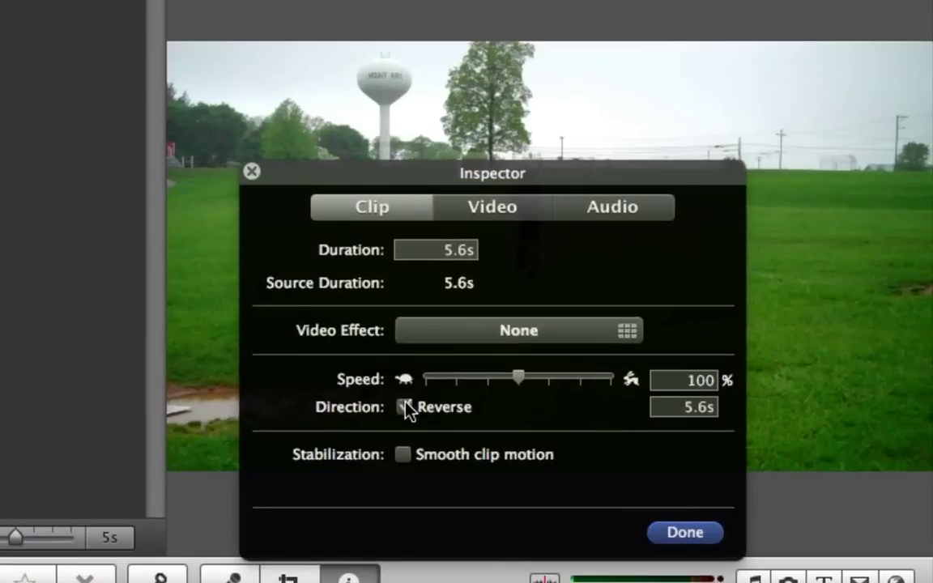
left_click(404, 407)
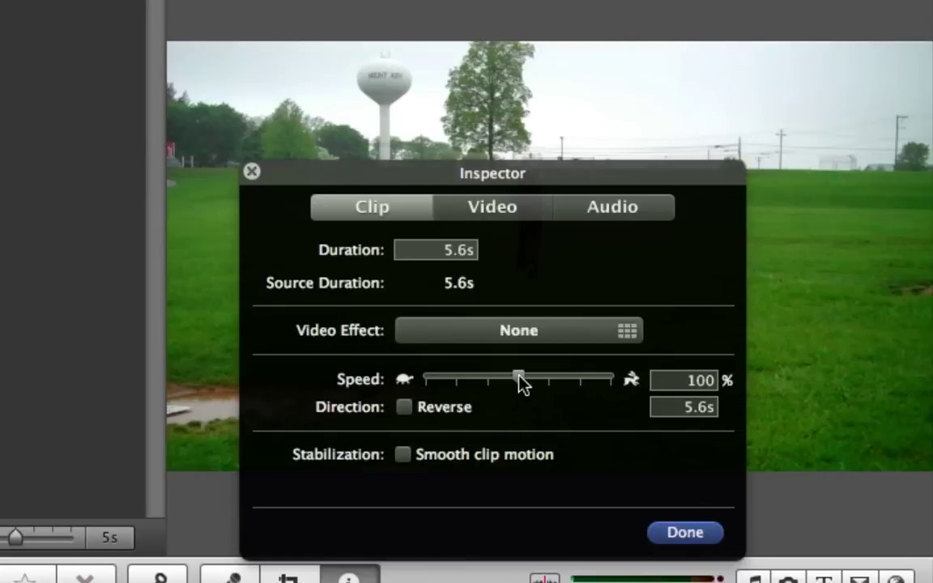
left_click_drag(520, 379, 503, 380)
left_click(687, 532)
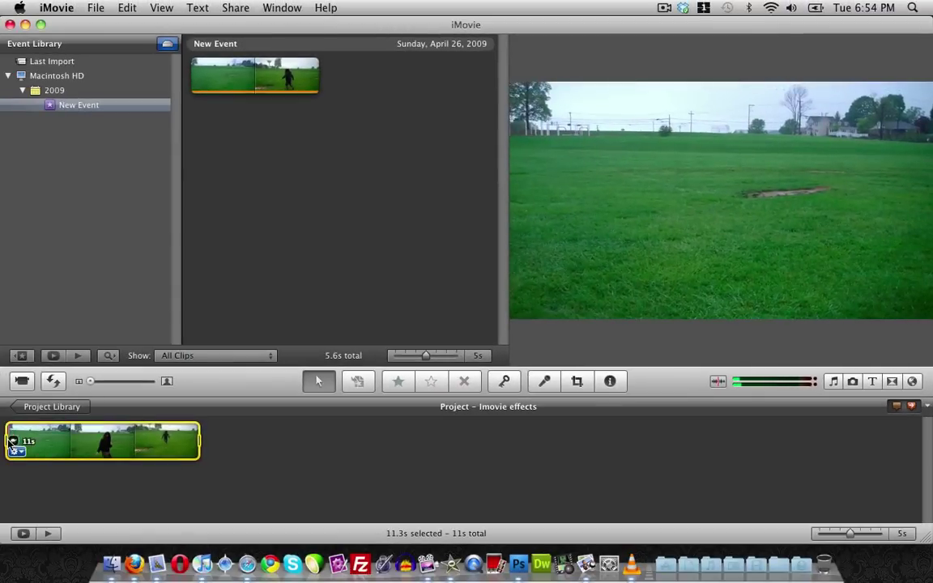
- Play the clip, raise its speed to 200%, then reset it to 100% (5.6 seconds)
key("space")
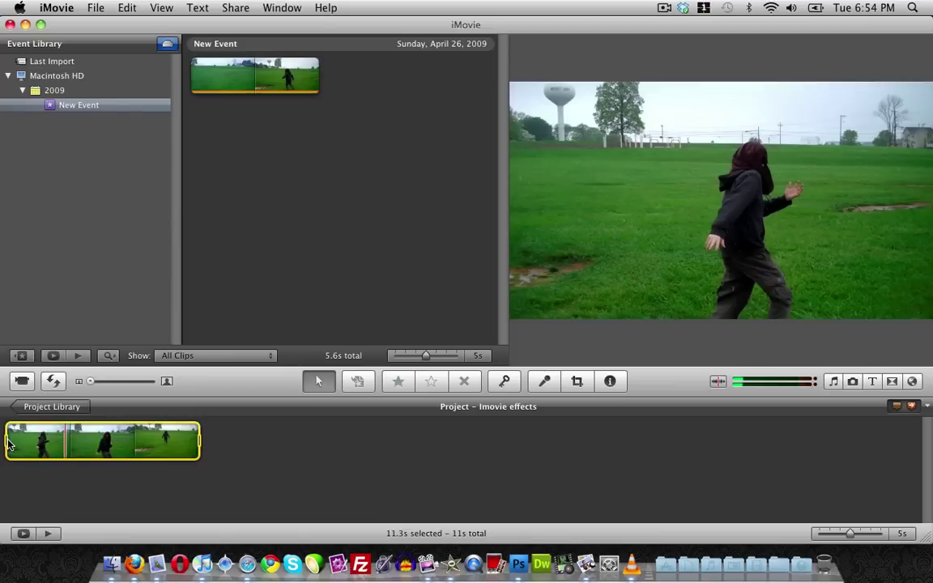
left_click(14, 451)
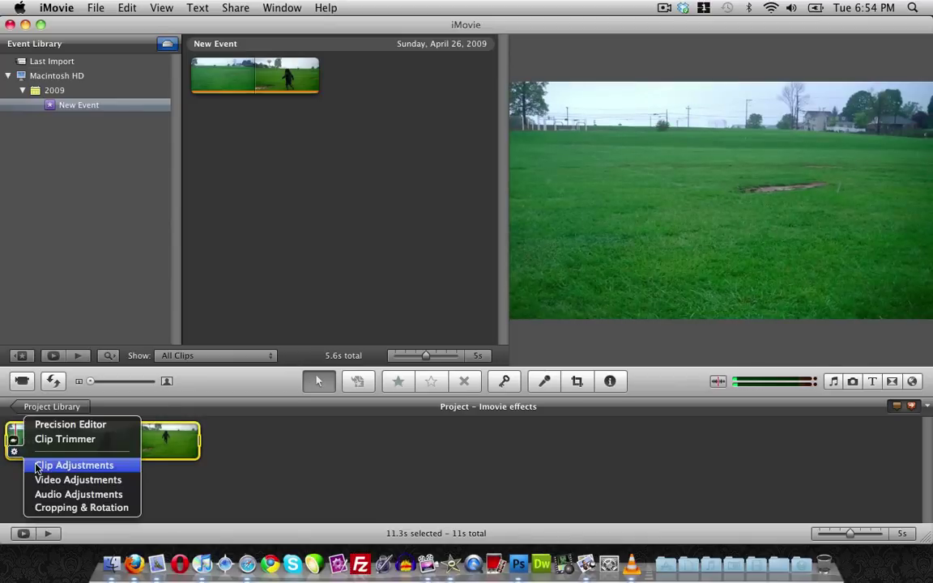
left_click(37, 466)
left_click(721, 268)
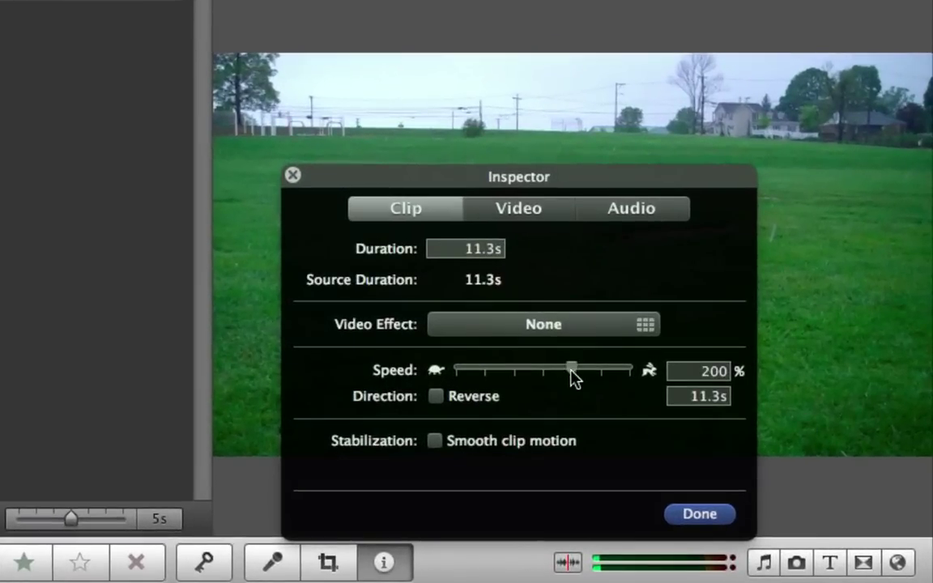
left_click(706, 519)
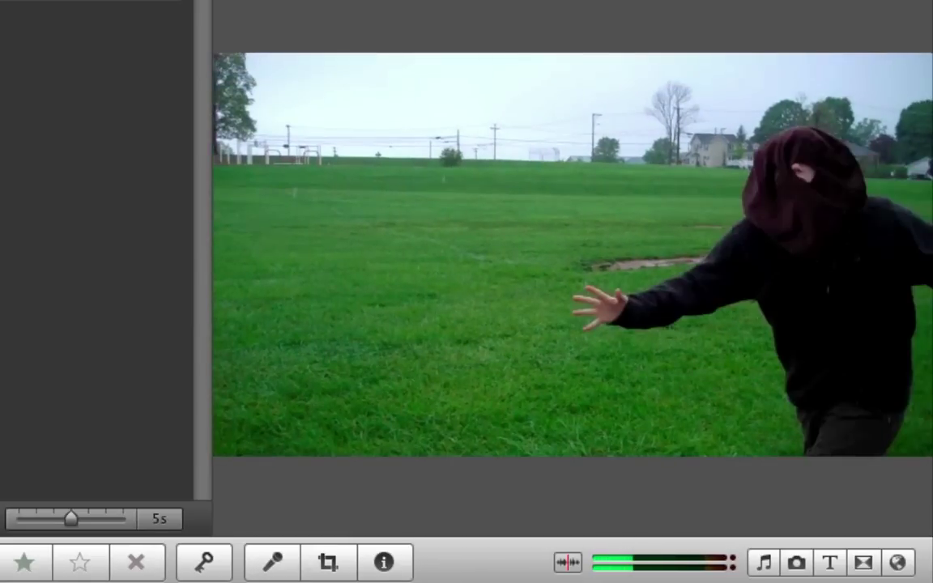
key("i")
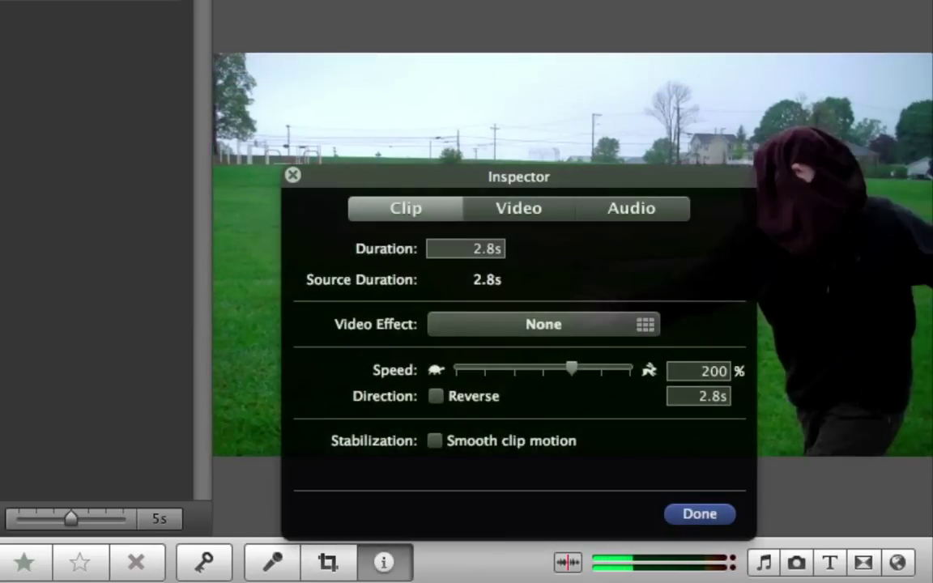
left_click(545, 371)
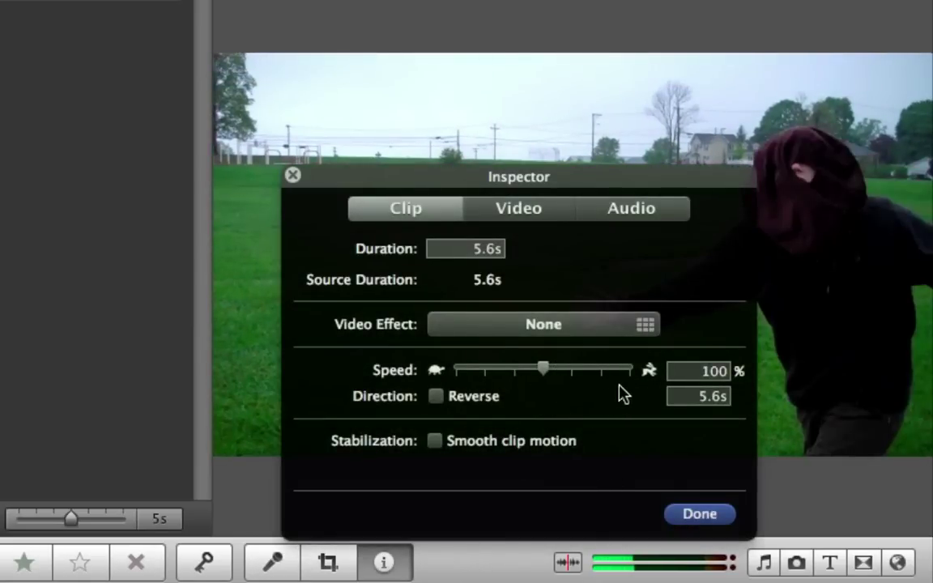
- Open the Choose Video Effect grid for the field clip from the Inspector
left_click(533, 325)
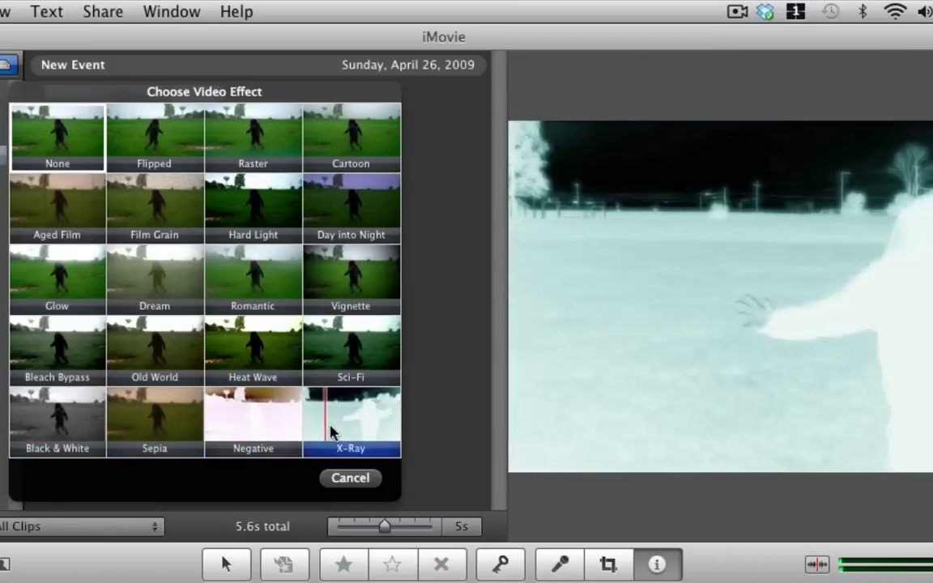
- Pick Black & White from the effect grid and confirm with Done
left_click(57, 429)
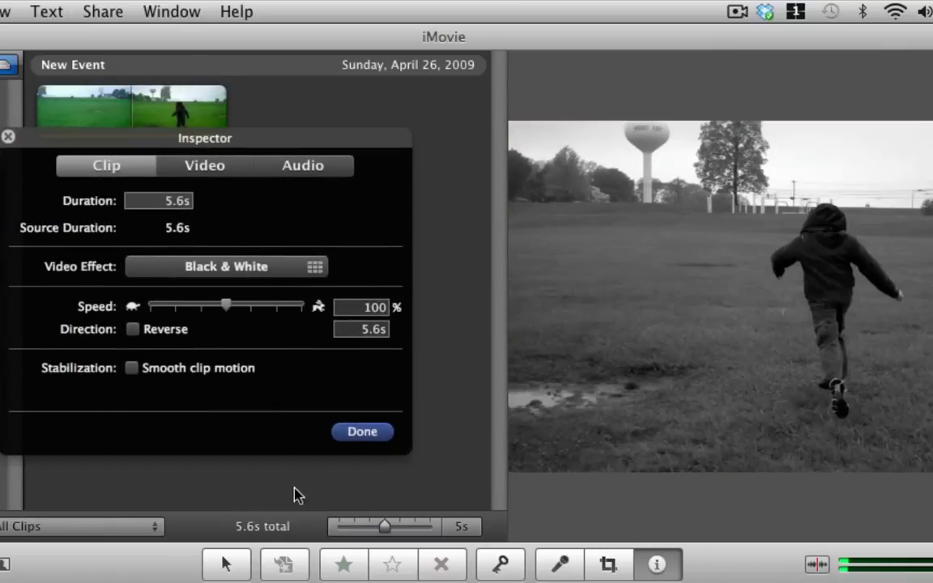
left_click(362, 432)
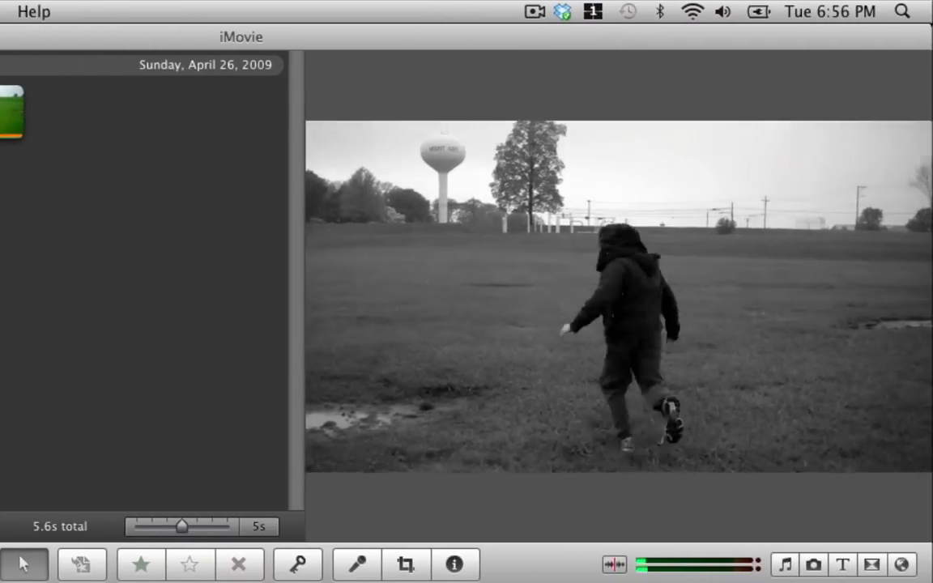